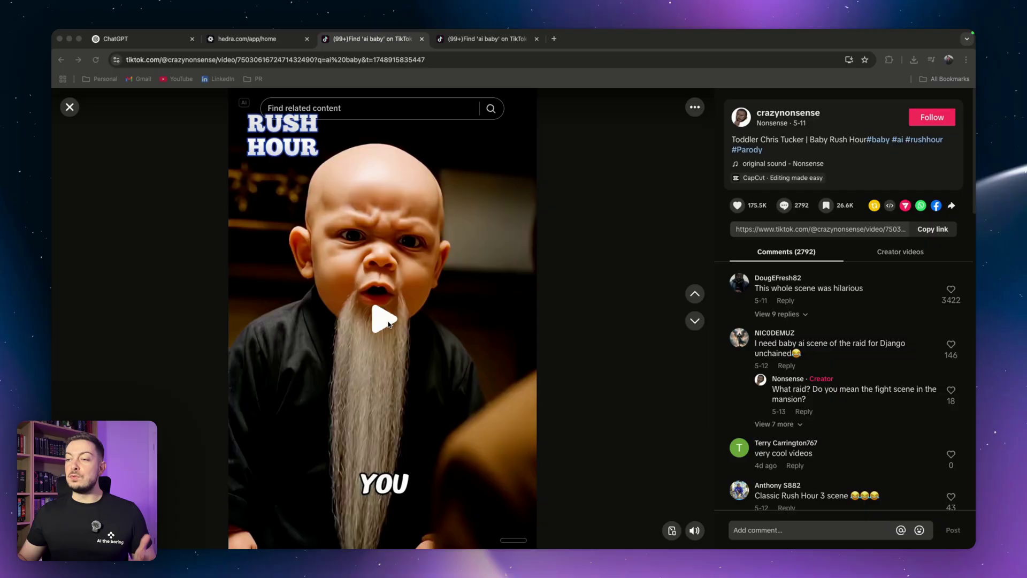
Play the baby Rush Hour parody video and pause it at 00:22.
left_click(387, 322)
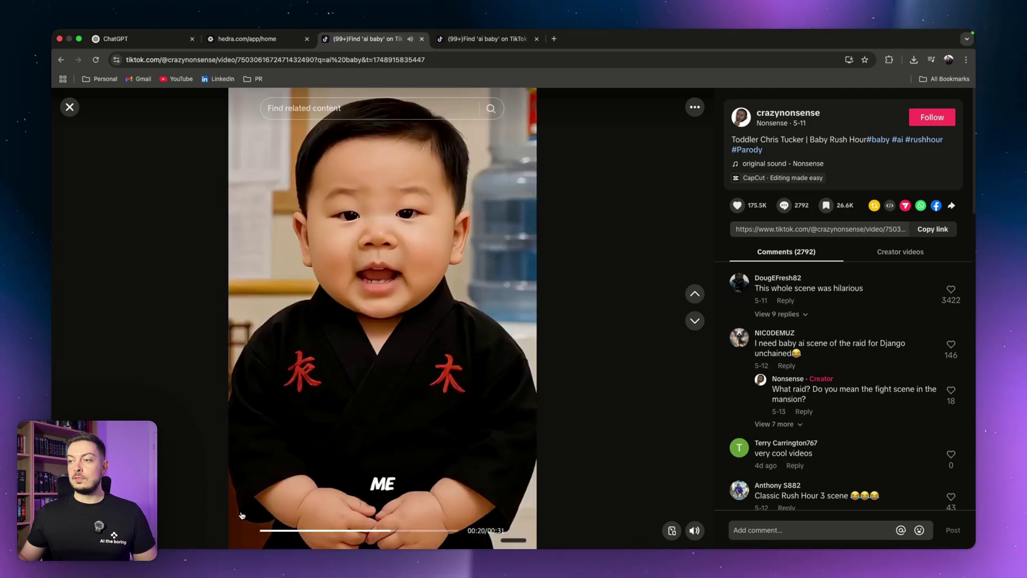
left_click(241, 512)
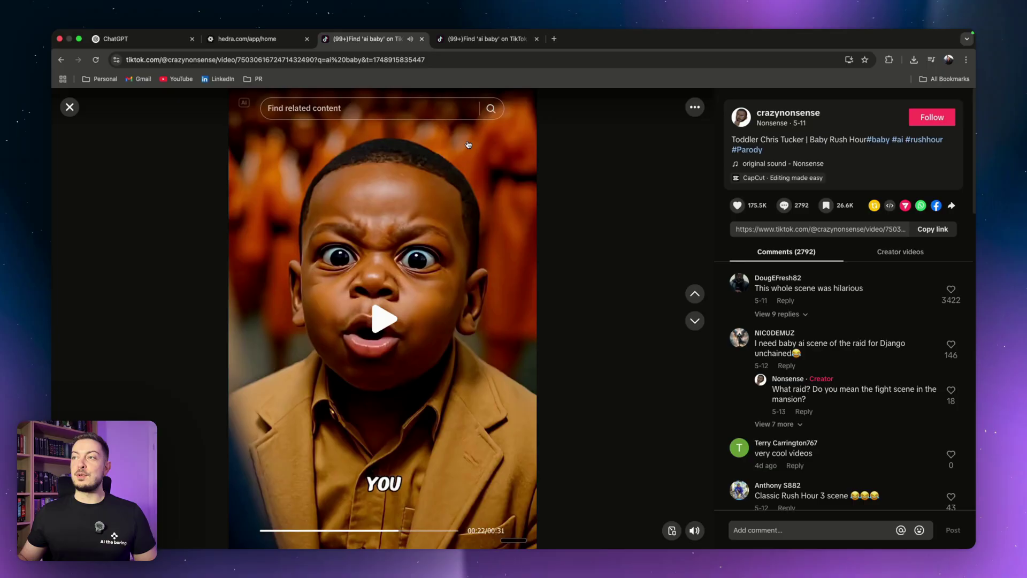
Restart and pause the baby podcaster TikTok video, then go to the ChatGPT tab.
key("ctrl+Tab")
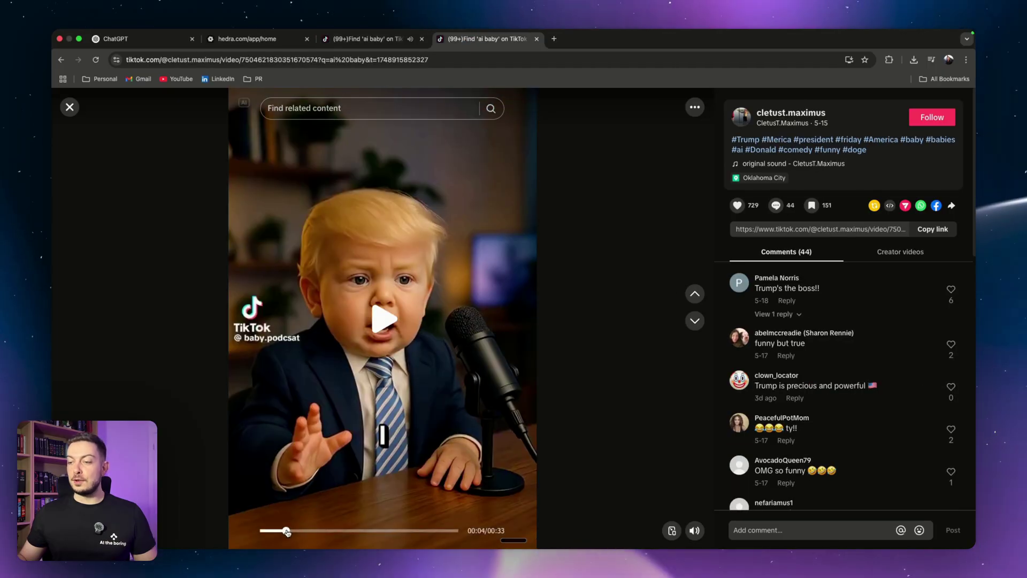
left_click_drag(286, 532, 260, 531)
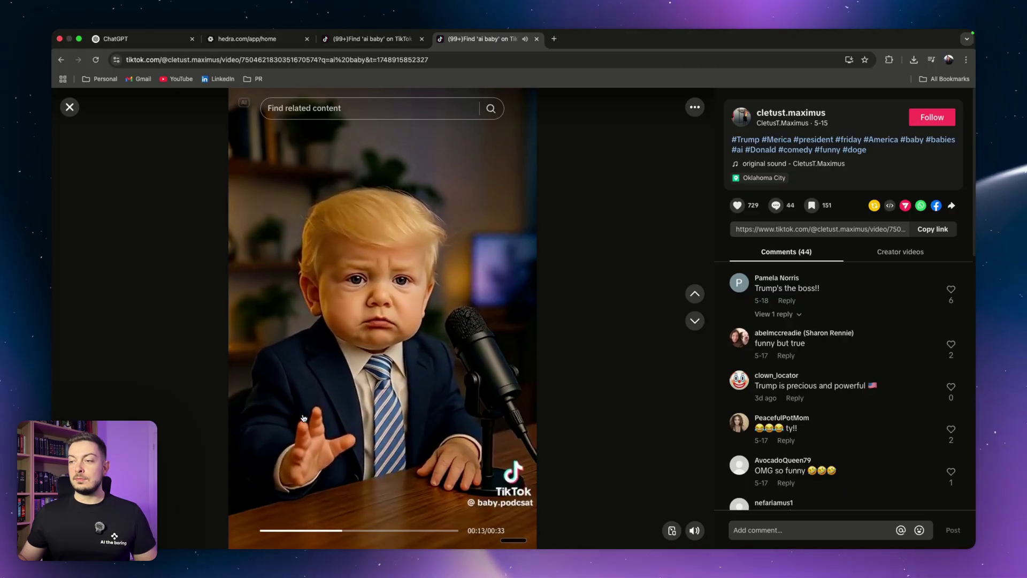
left_click(303, 418)
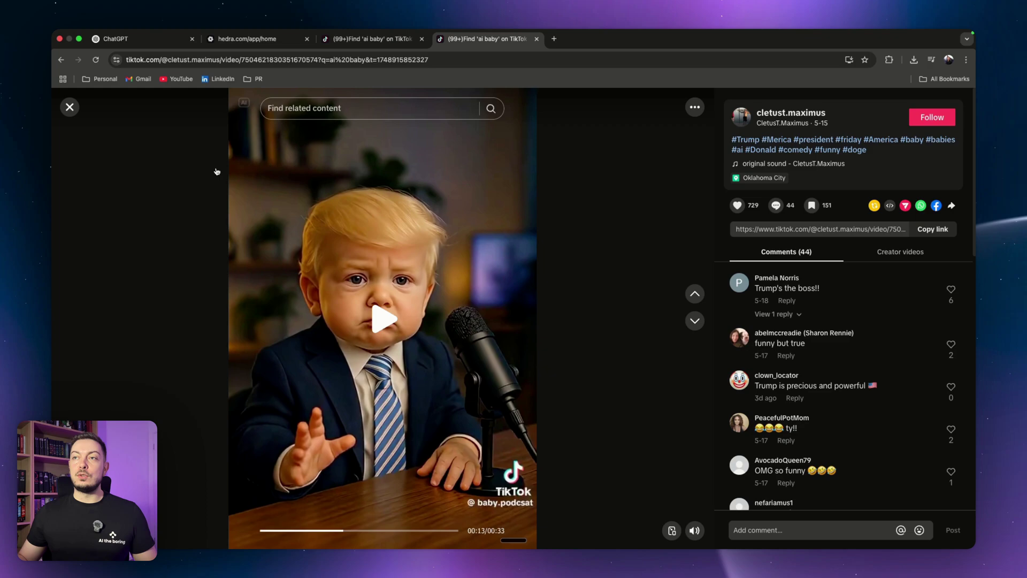
left_click(165, 46)
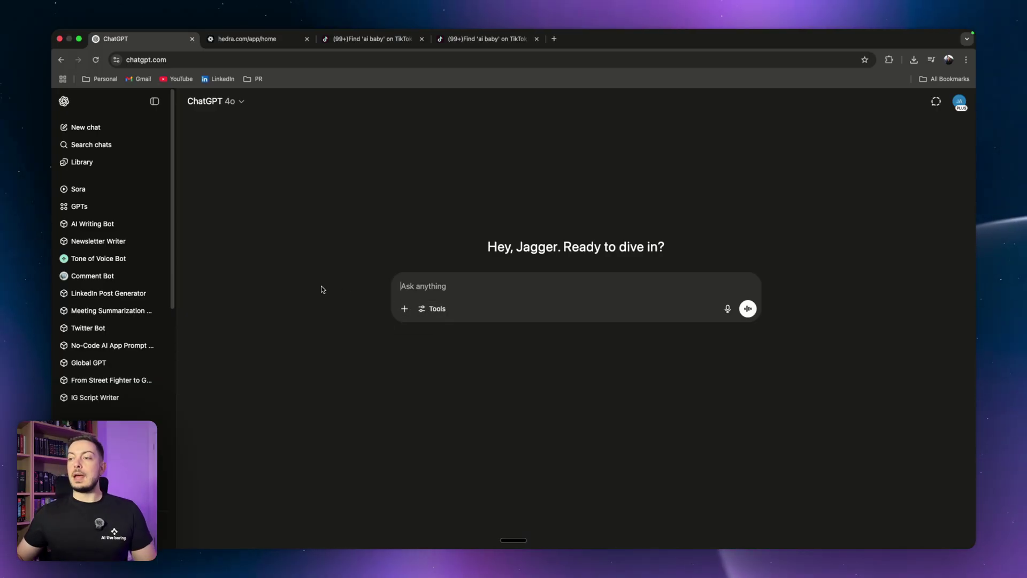
Attach channels4_profile (2).jpg from Downloads to the prompt and show the tools list.
left_click(434, 332)
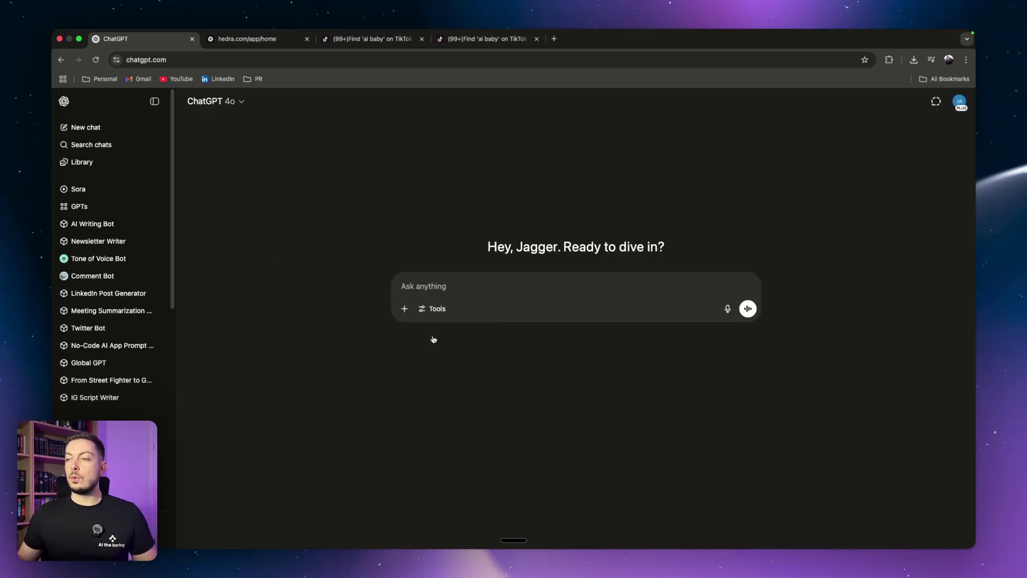
left_click(445, 274)
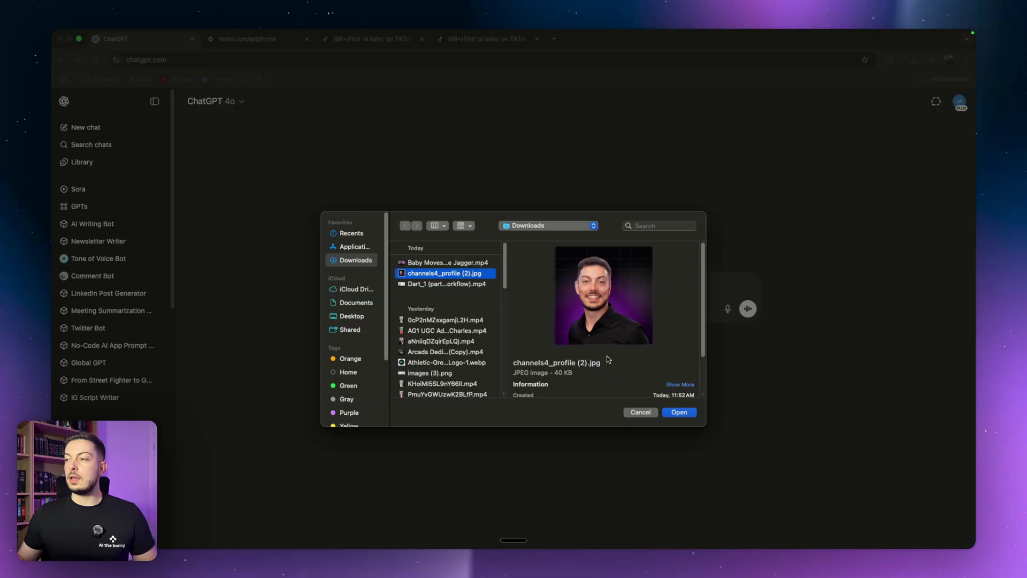
left_click(679, 413)
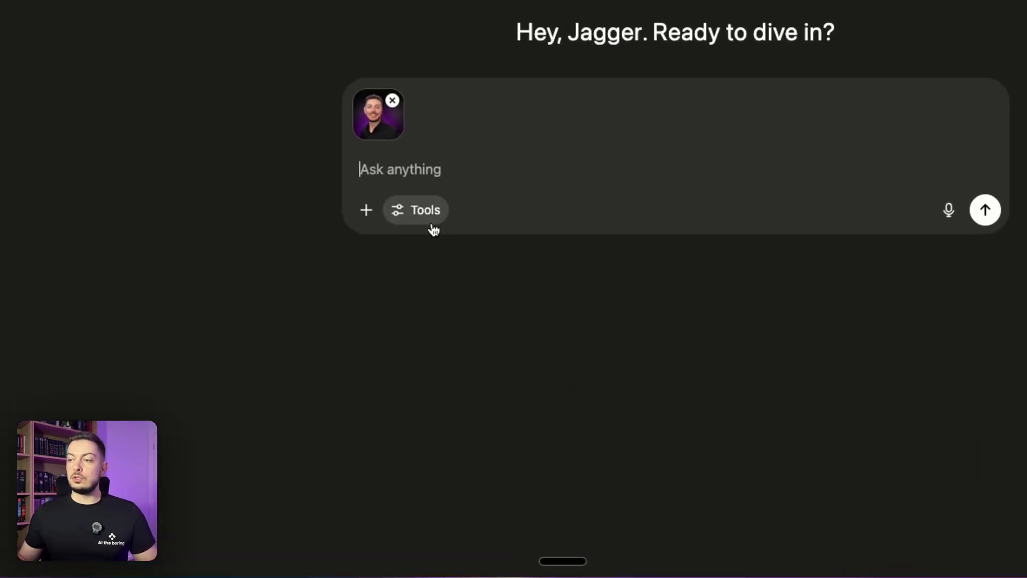
left_click(437, 347)
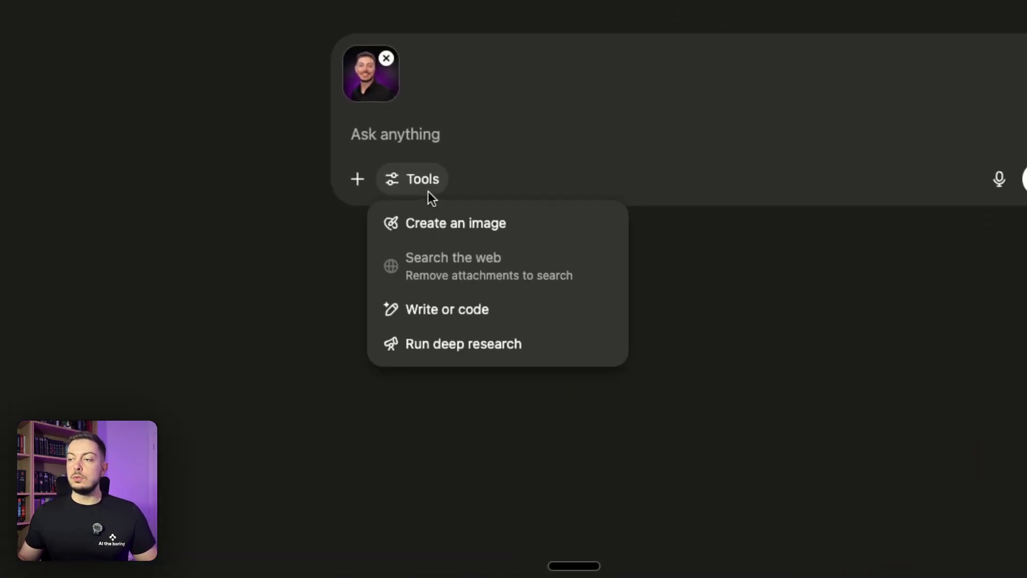
Switch to image creation and send the prompt for a baby version in a podcast studio.
left_click(455, 225)
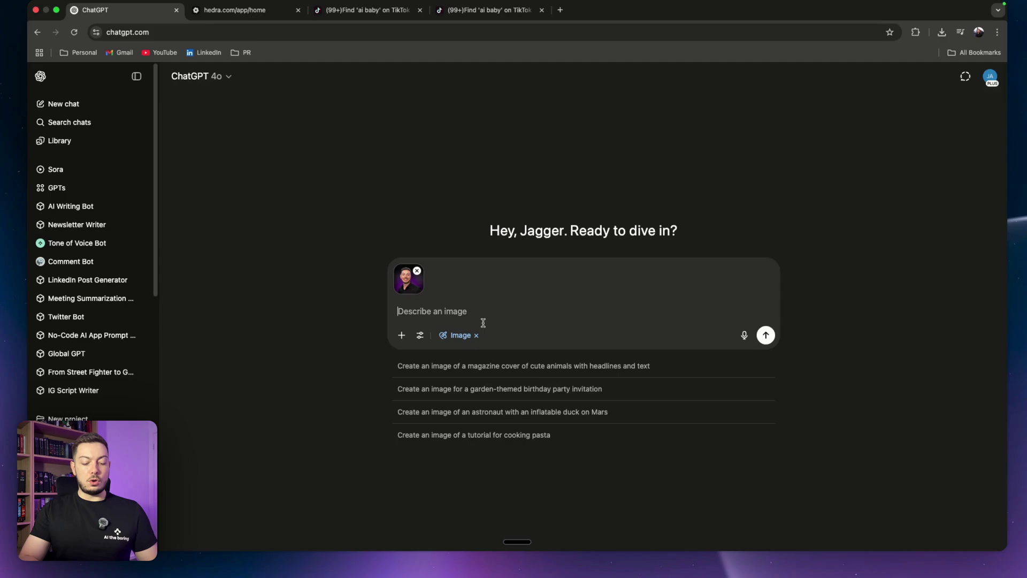
type("Create an")
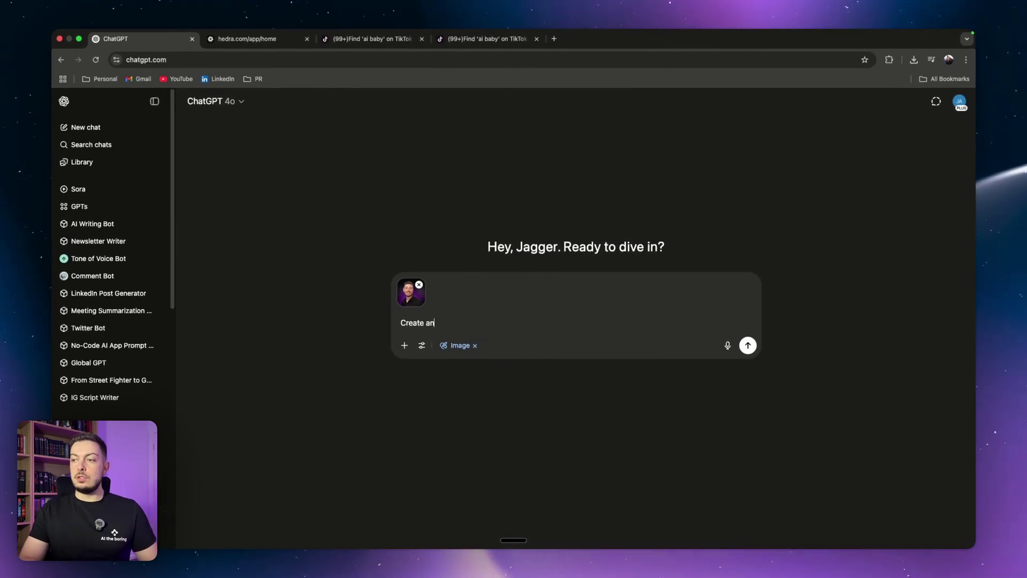
type(" image of the attached as a baby in a p")
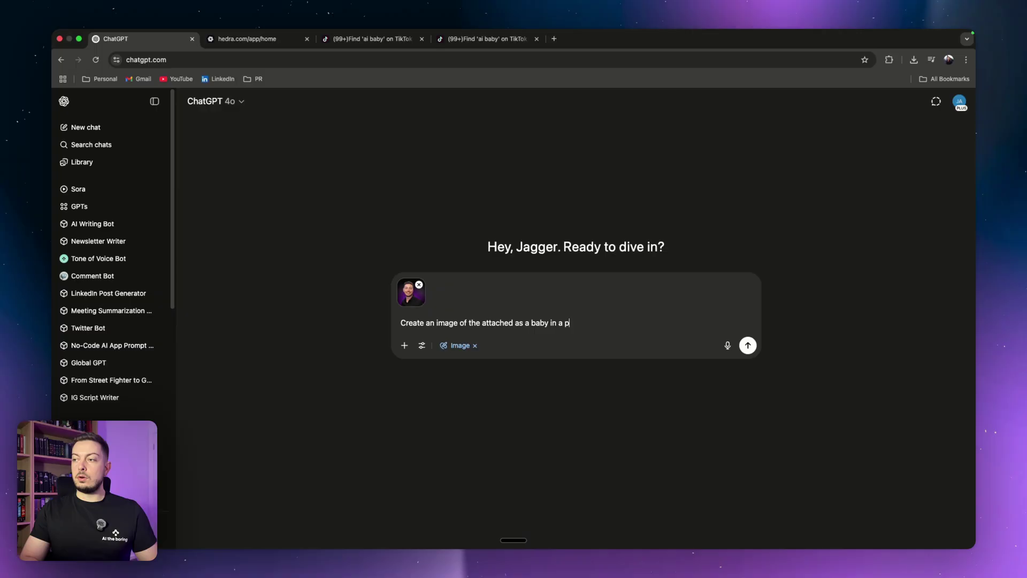
type("odcast studio")
key("Return")
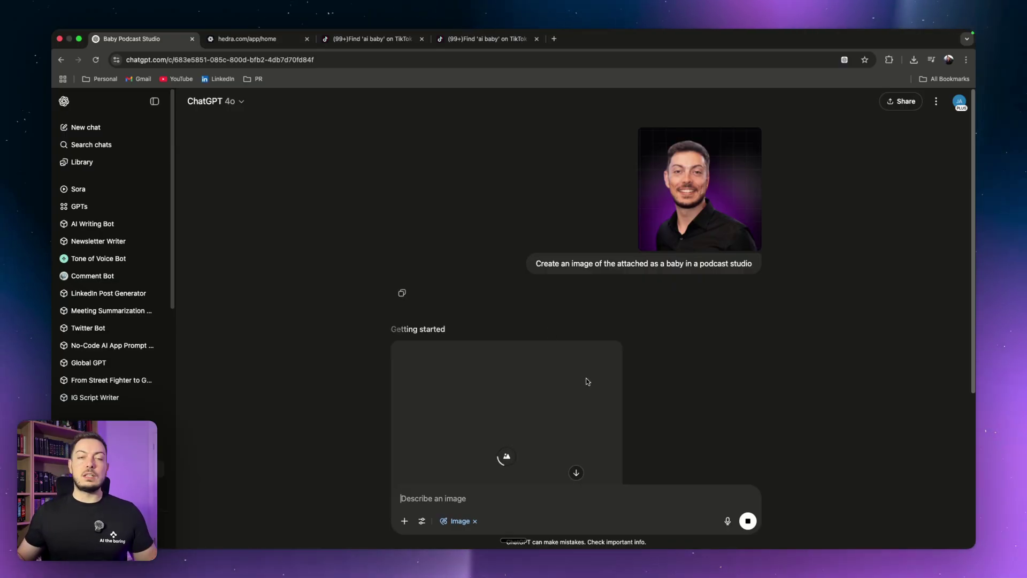
scroll(644, 429, "down", 2)
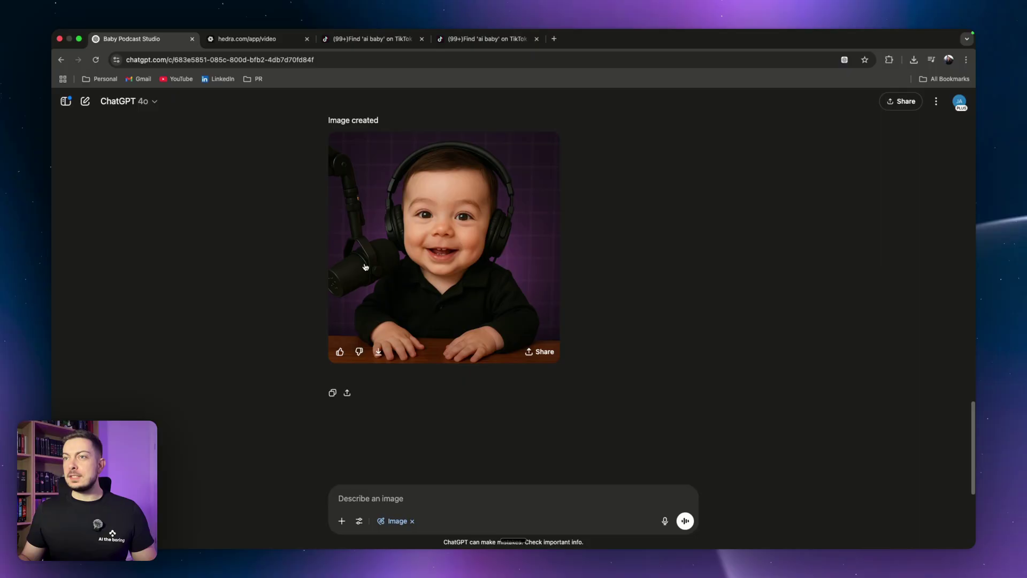
Once the baby image finishes, switch to the hedra.com/app/video tab.
left_click(236, 48)
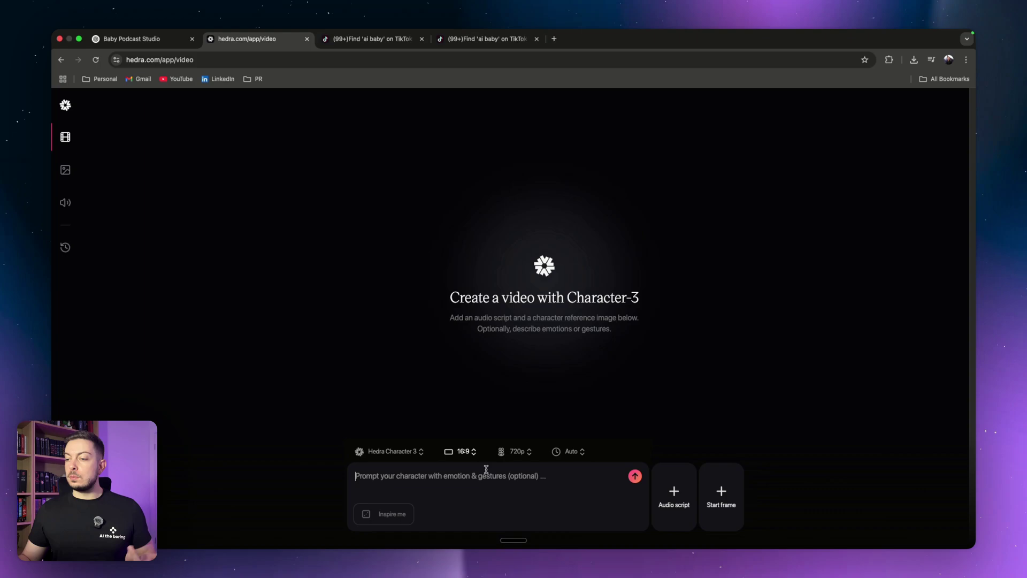
Set the Character-3 aspect ratio to 9:16 and add the baby image as start frame.
left_click(439, 477)
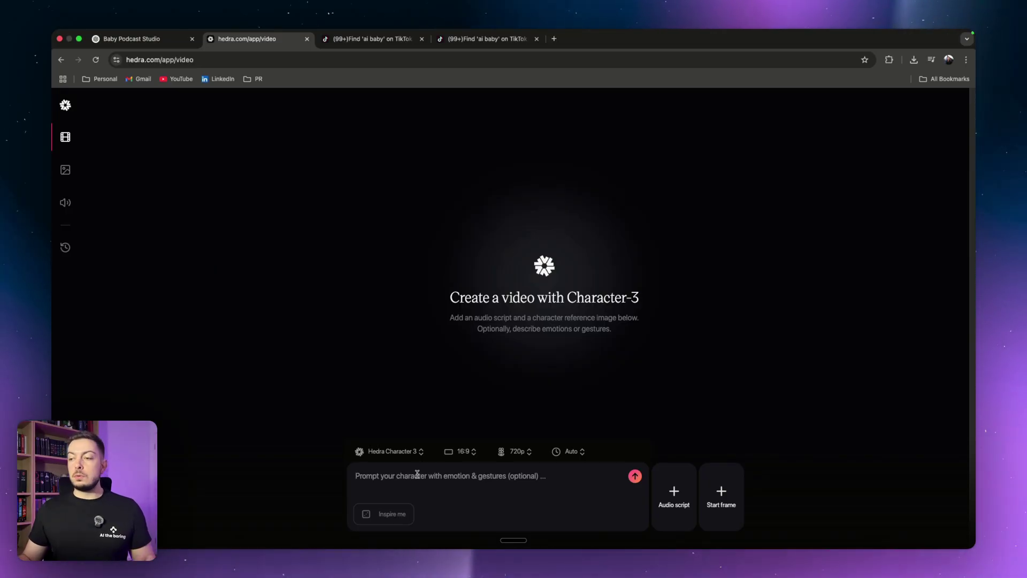
left_click(463, 452)
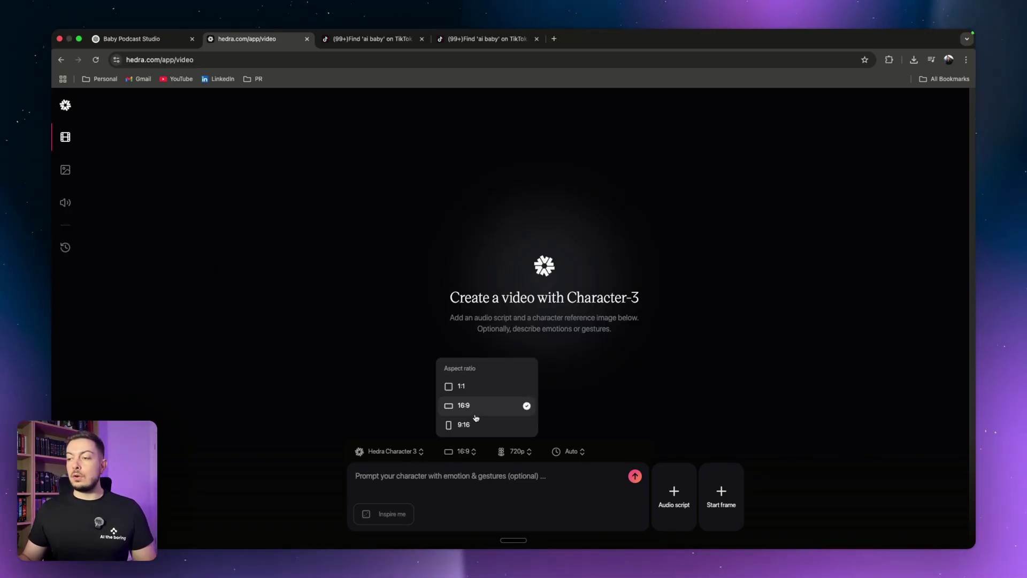
left_click(466, 425)
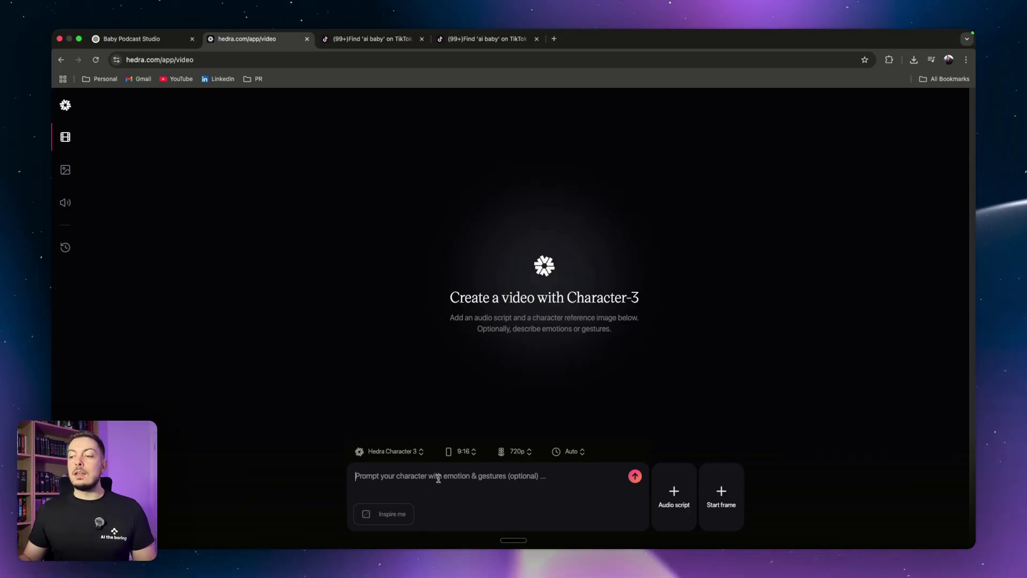
left_click(721, 494)
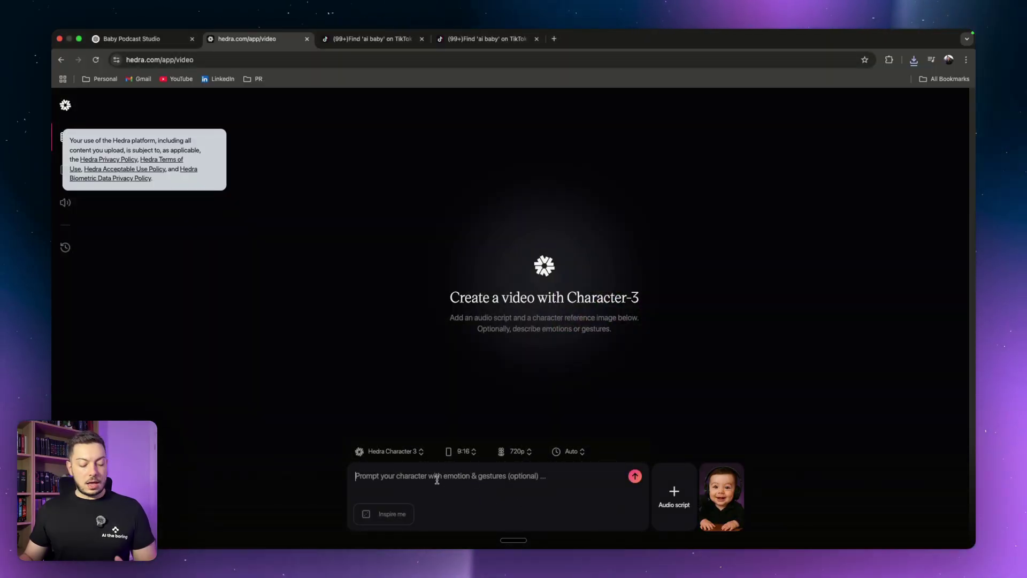
type("Please ensure that the photo will talk in sync with the audio and ensure that when there is quiet parts, the image is still animated")
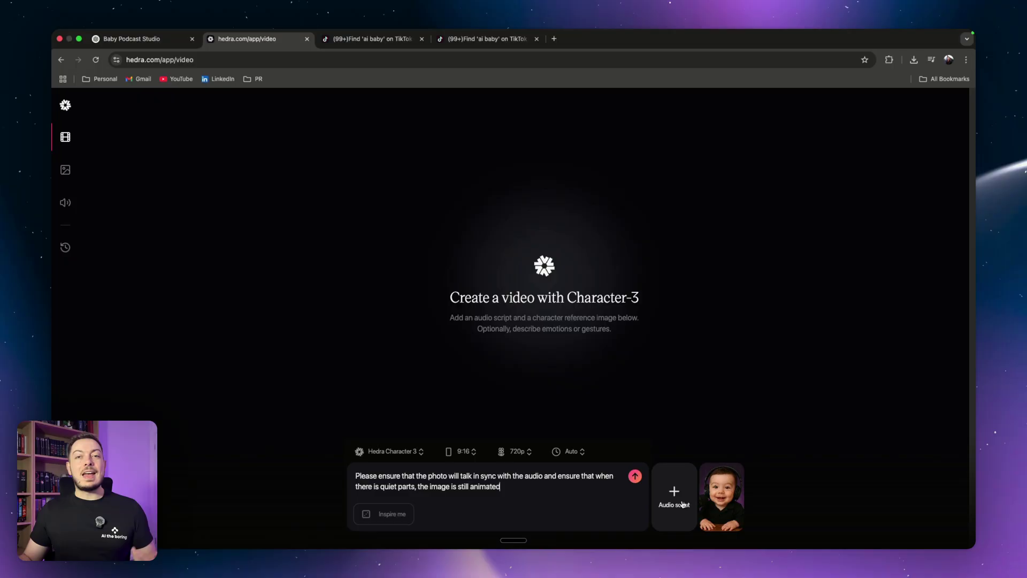
Upload 0603.MP3 from the Desktop and add it to the video as the audio script.
left_click(682, 504)
left_click(692, 445)
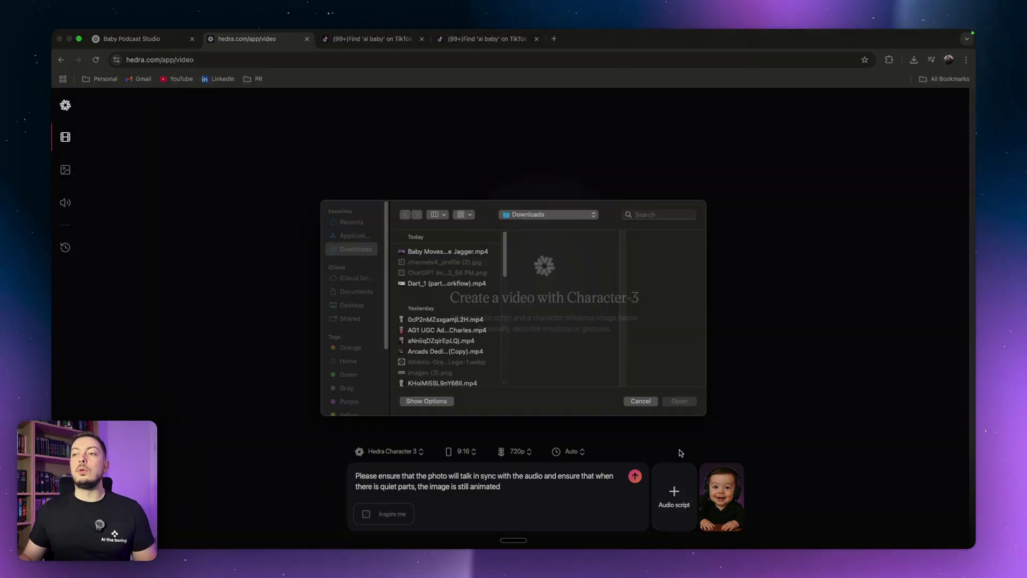
left_click(353, 315)
left_click(423, 261)
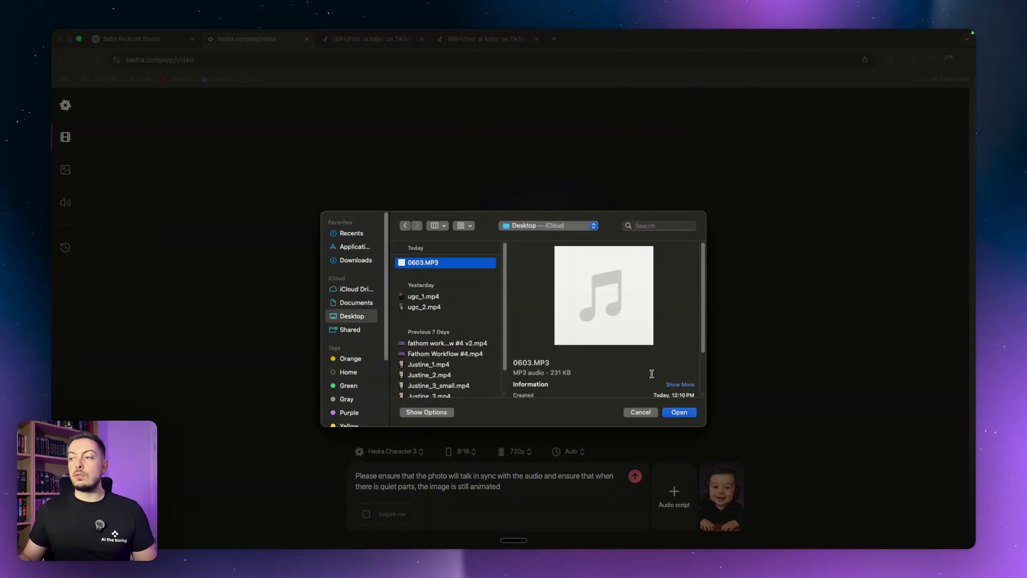
left_click(678, 412)
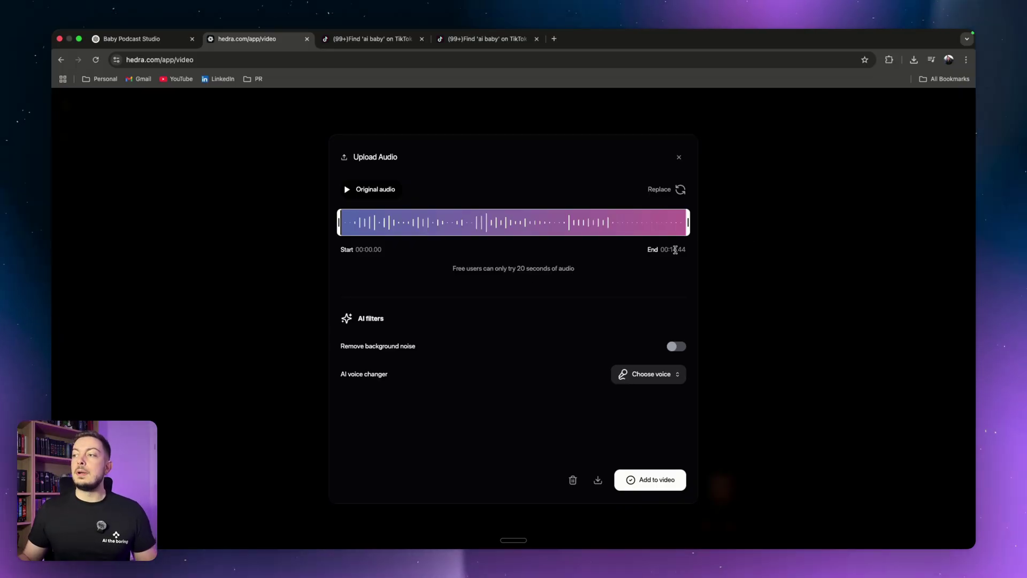
left_click(649, 481)
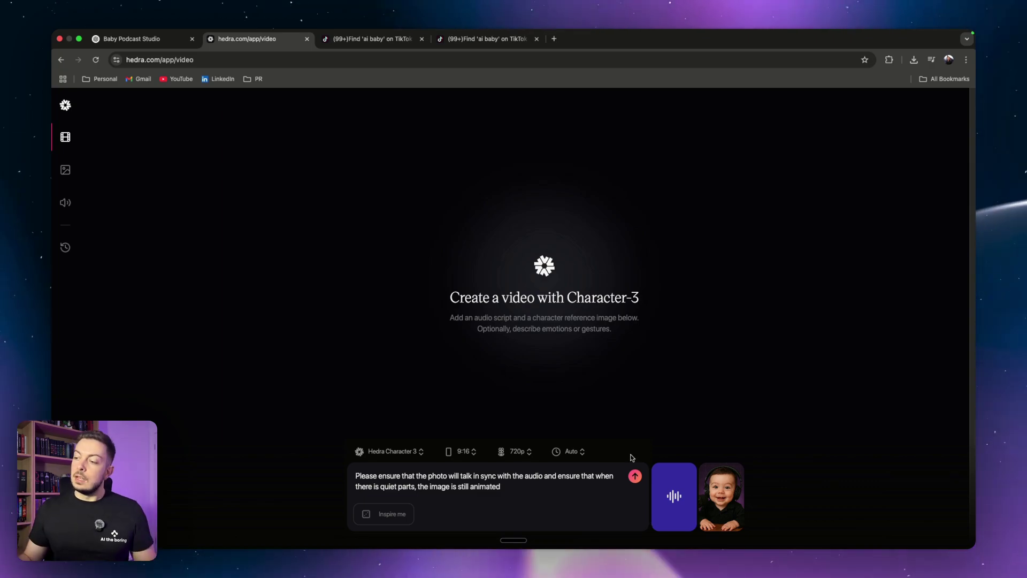
mouse_move(634, 477)
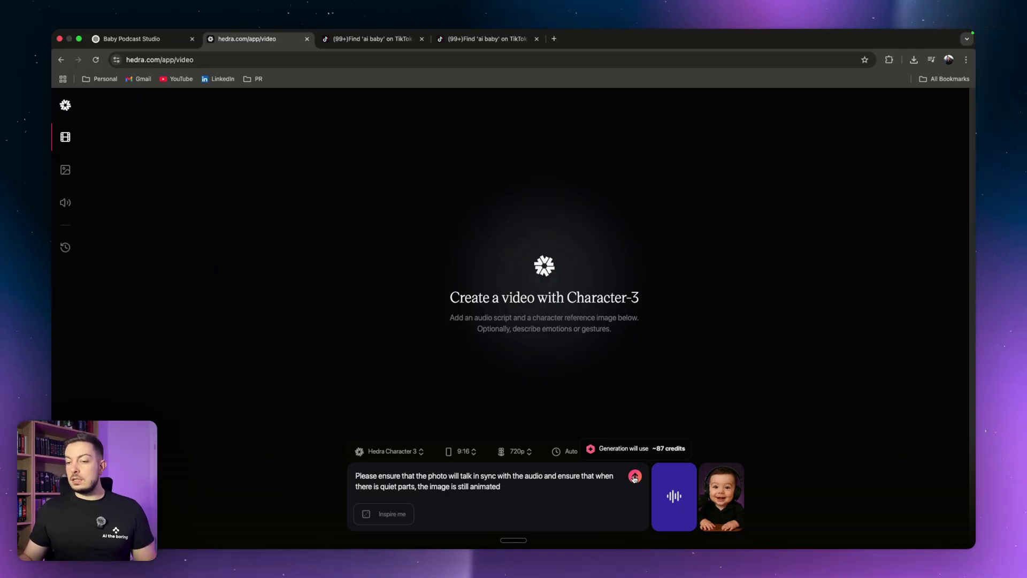
Submit the talking-baby video for generation and bring the browser window forward.
left_click(634, 476)
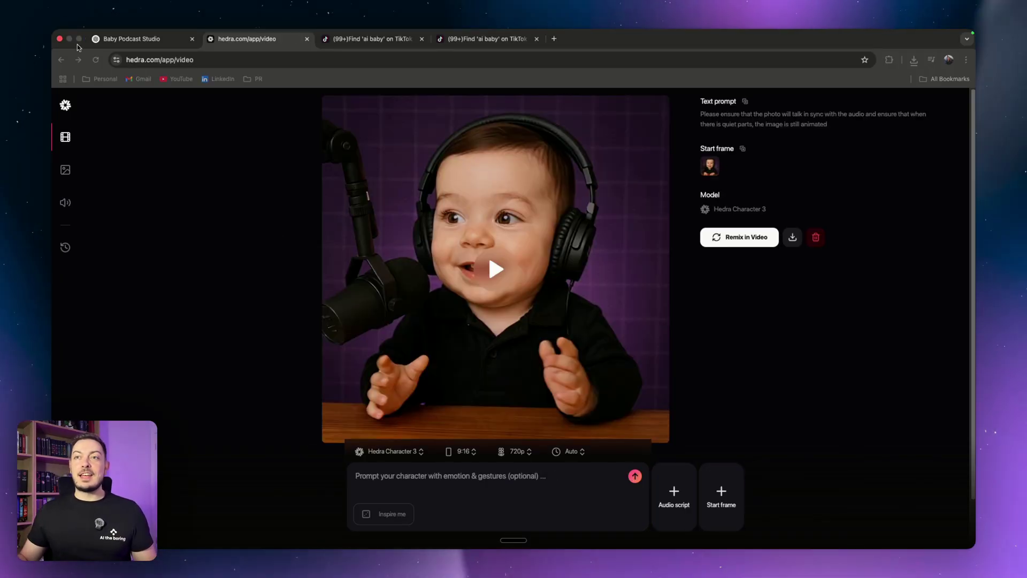
left_click(79, 45)
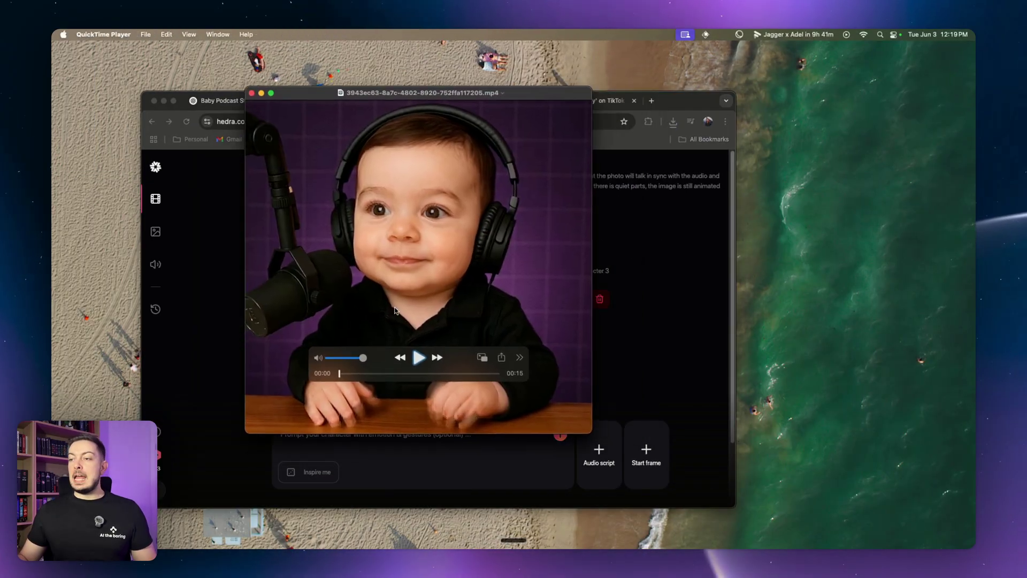
Play the 15-second clip in QuickTime, move the player window aside, and replay it.
left_click(417, 355)
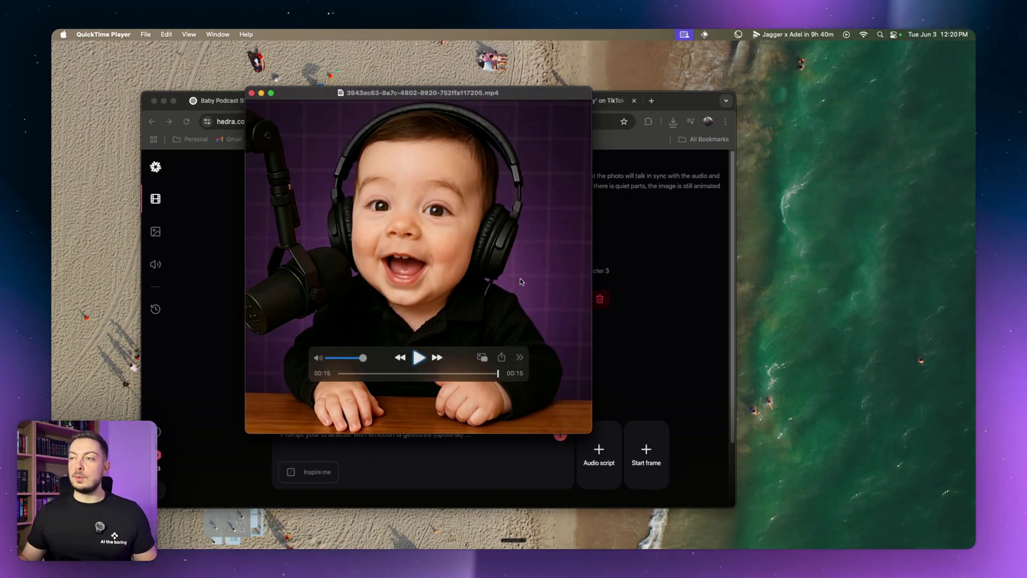
mouse_move(385, 95)
left_mouse_down()
mouse_move(624, 164)
mouse_move(426, 131)
left_mouse_up()
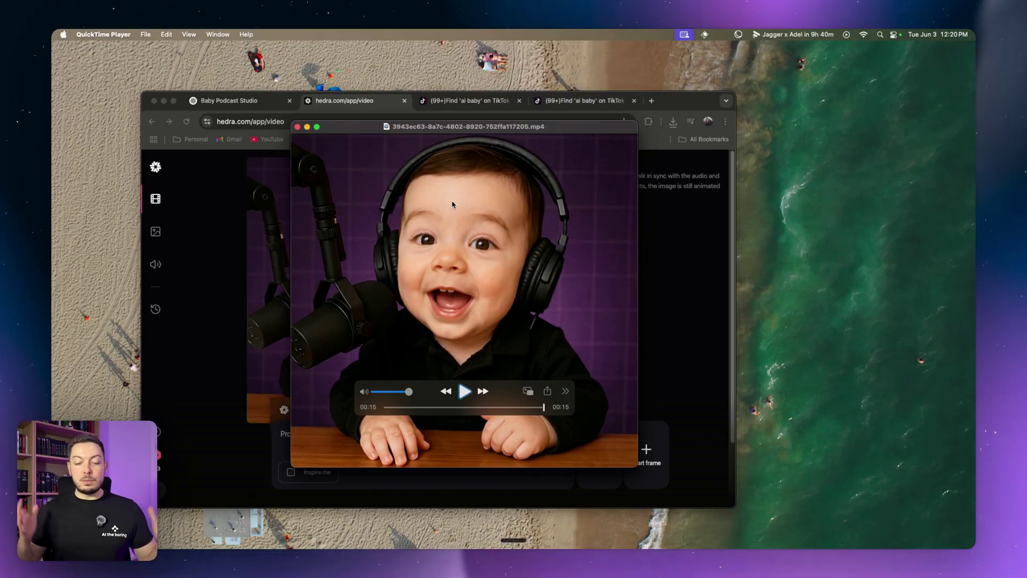
key("space")
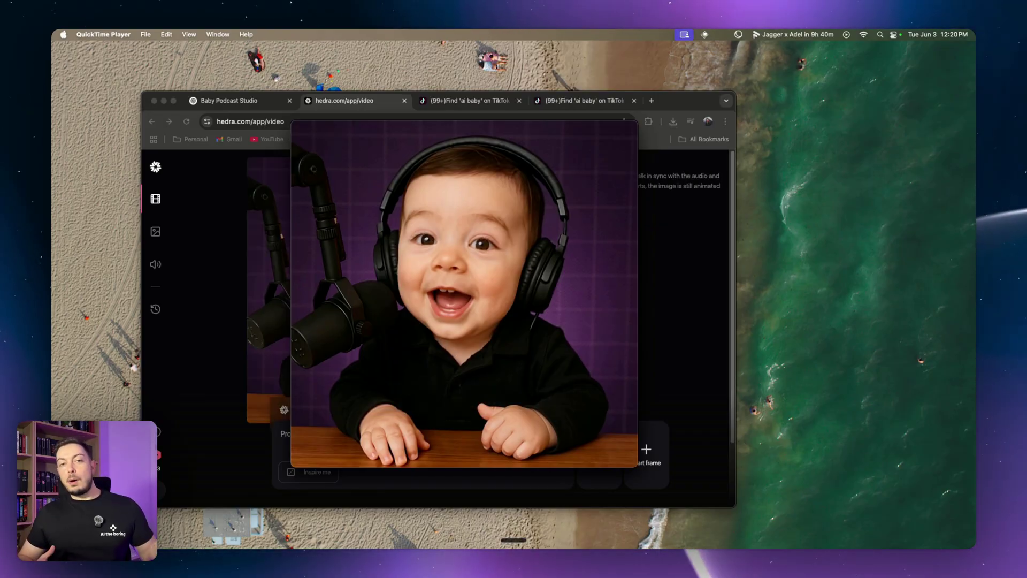